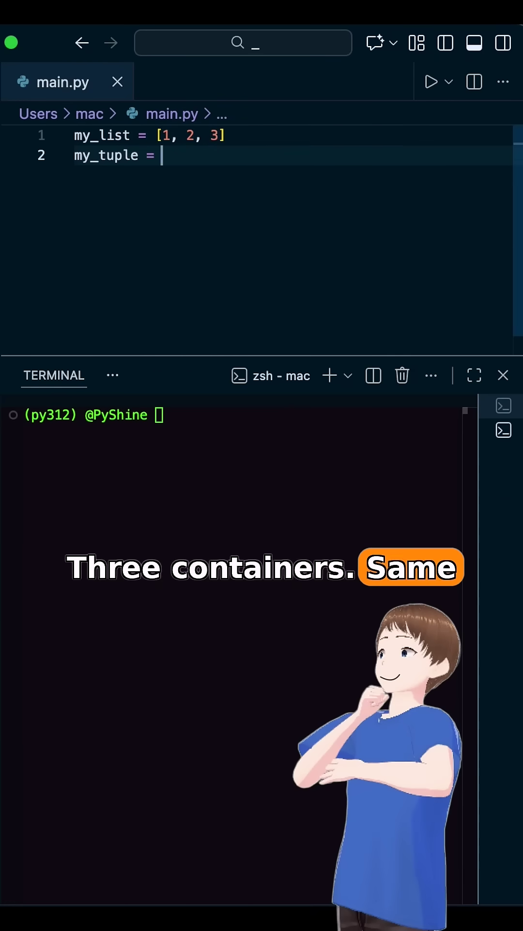
{"action": "type", "text": "1, 2, 3)"}
Write my_list, my_tuple and my_set in main.py, each with its own print line.
{"action": "key", "text": "Return"}
{"action": "type", "text": "my_set = "}
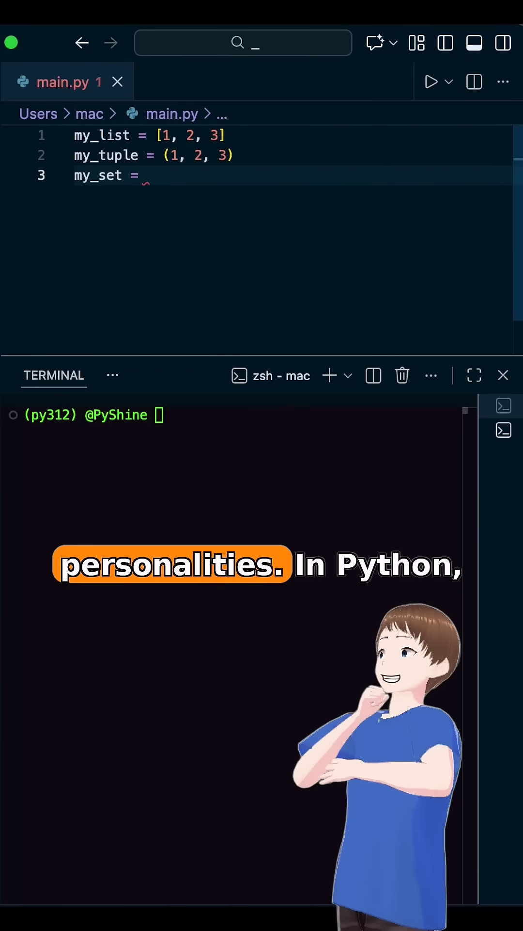
{"action": "type", "text": "{1, 2, 3}"}
{"action": "key", "text": "Return"}
{"action": "key", "text": "Return"}
{"action": "type", "text": "print(my_list"}
{"action": "key", "text": "Return"}
{"action": "type", "text": "print("}
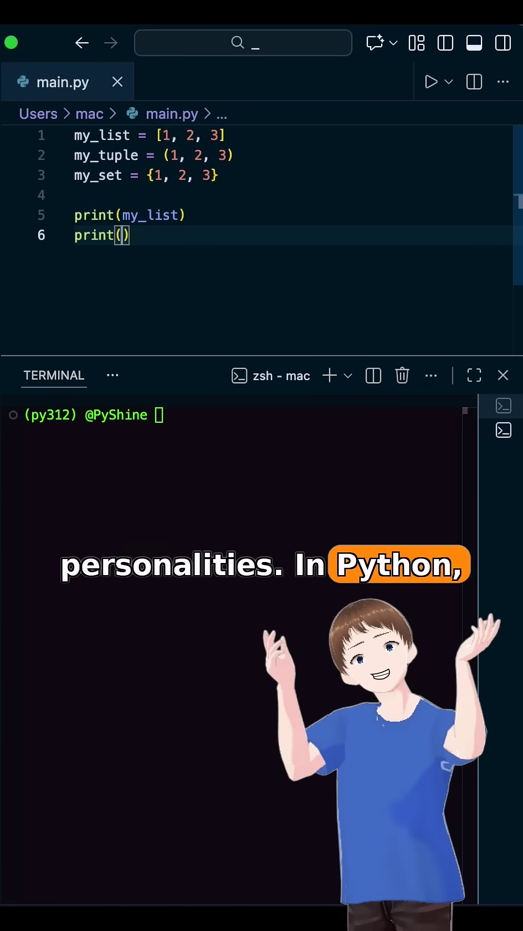
{"action": "type", "text": "my_tuple)"}
{"action": "key", "text": "Return"}
{"action": "type", "text": "print(my_set"}
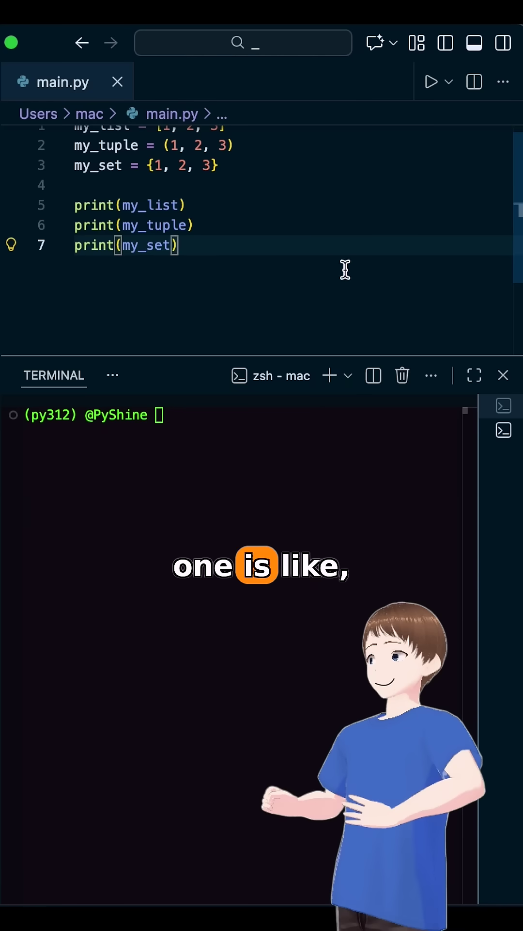
{"action": "type", "text": "python main.py"}
{"action": "key", "text": "Return"}
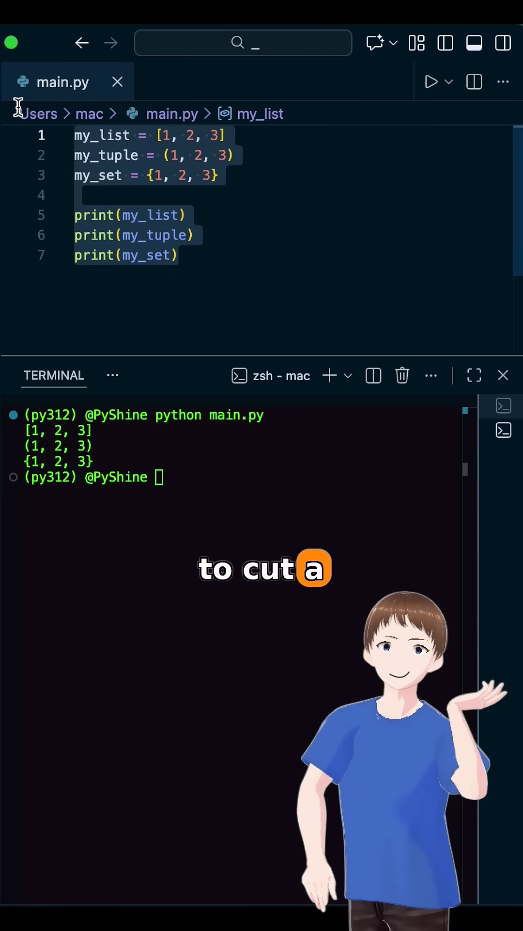
Change the set to {1, 2, 3, 3} with a duplicate 3 and rerun main.py.
{"action": "left_click", "coordinate": [426, 182]}
{"action": "key", "text": "Left"}
{"action": "type", "text": ", e"}
{"action": "key", "text": "BackSpace"}
{"action": "type", "text": "3"}
{"action": "left_click", "coordinate": [388, 275]}
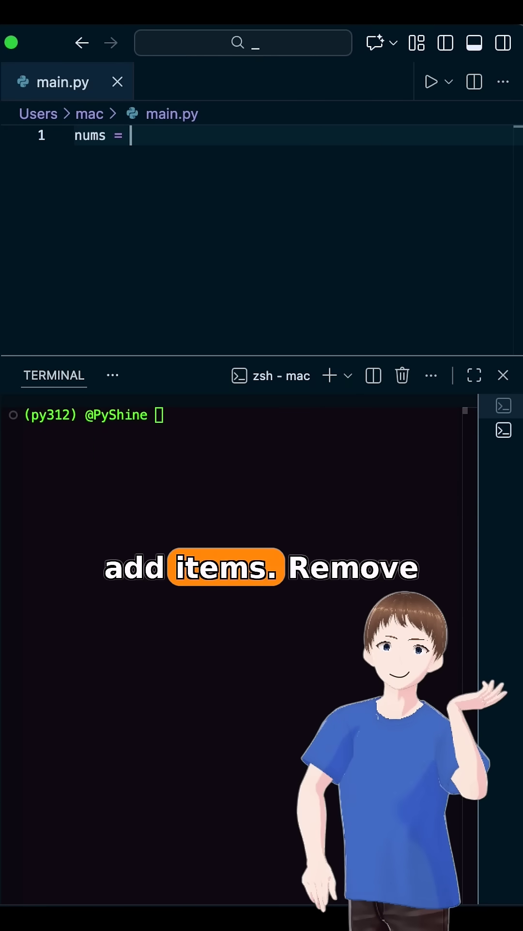
{"action": "type", "text": "[1, 2, 3]"}
Write a nums list with append(4), remove(2) and print, giving [1, 3, 4].
{"action": "key", "text": "Return"}
{"action": "type", "text": "nums.append("}
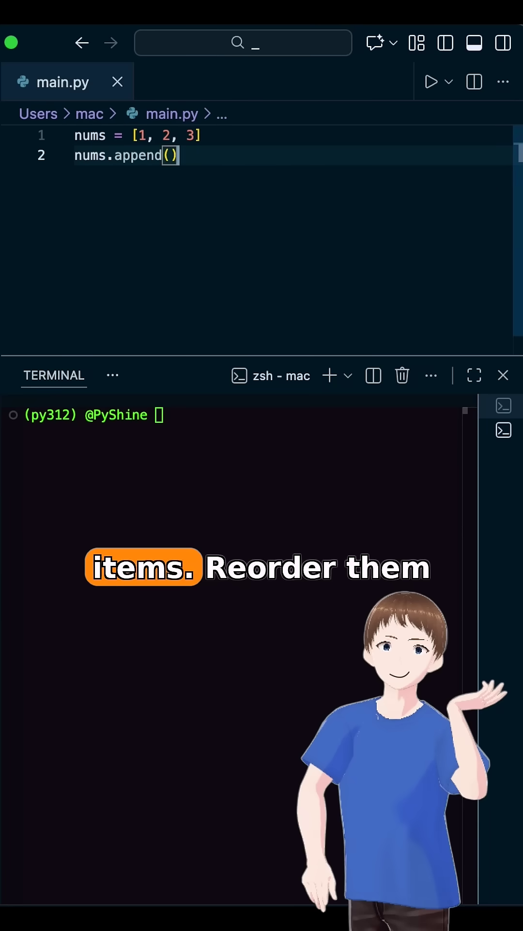
{"action": "type", "text": "4)"}
{"action": "key", "text": "Return"}
{"action": "type", "text": "nums.re"}
{"action": "key", "text": "Return"}
{"action": "type", "text": "(2)"}
{"action": "key", "text": "Return"}
{"action": "type", "text": "print(nums)"}
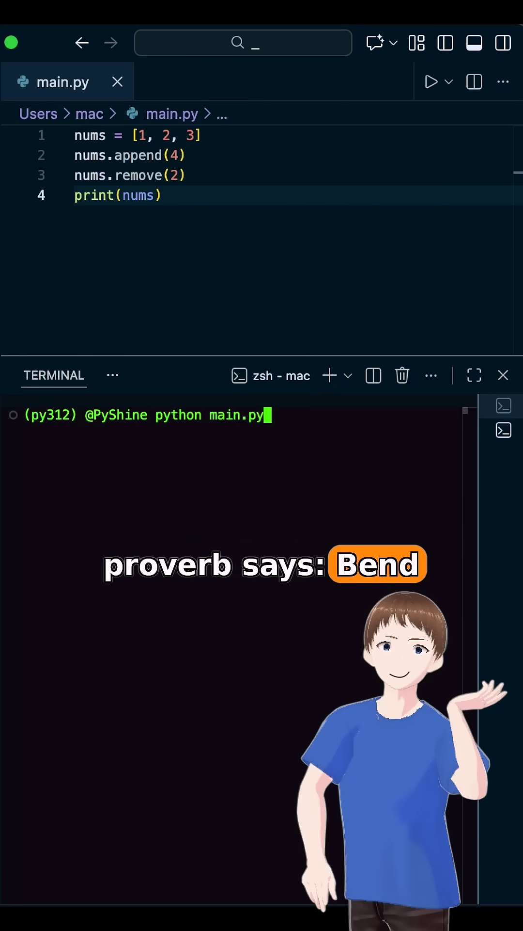
Replace it with a nums tuple whose append(4) raises AttributeError when run.
{"action": "left_click_drag", "start_coordinate": [225, 191], "coordinate": [76, 135]}
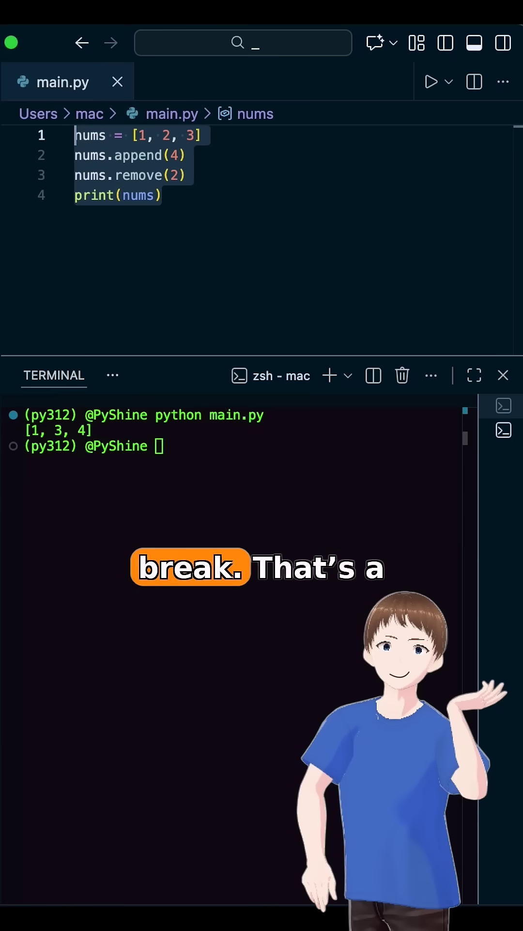
{"action": "type", "text": "2, 3)"}
{"action": "key", "text": "Return"}
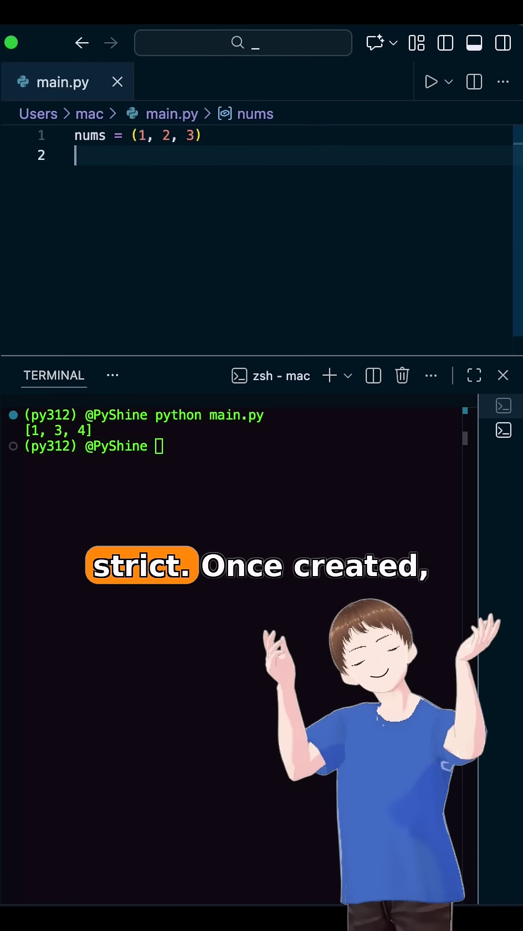
{"action": "type", "text": "nums.app"}
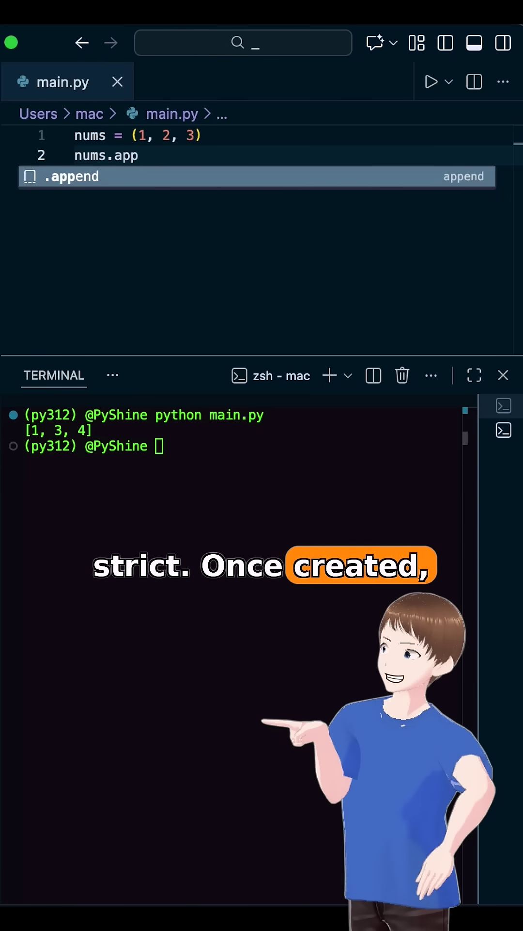
{"action": "type", "text": "end(4 # will raise error"}
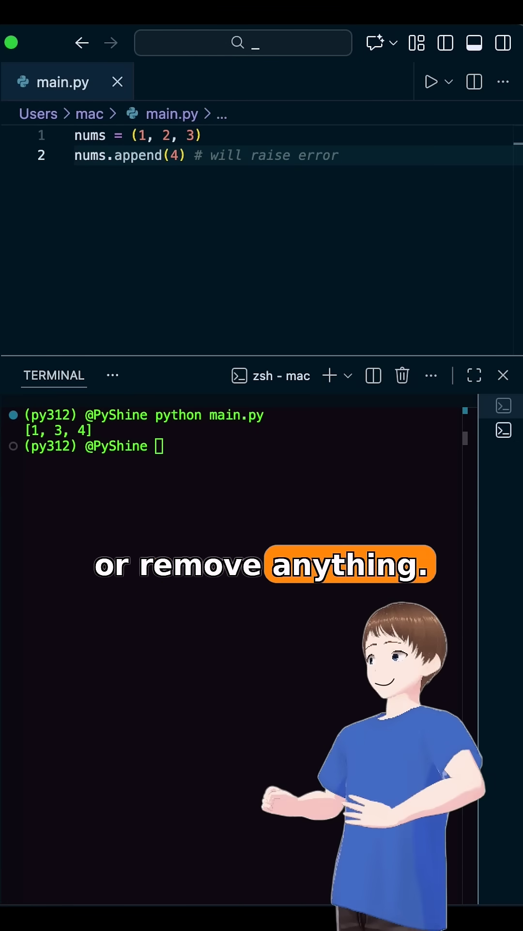
{"action": "type", "text": "python main.py"}
{"action": "key", "text": "Return"}
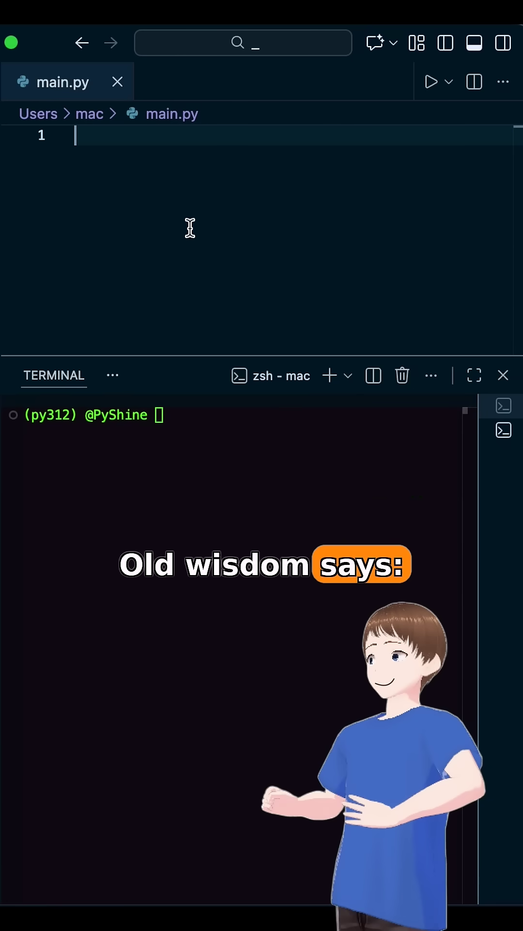
{"action": "type", "text": "nums =("}
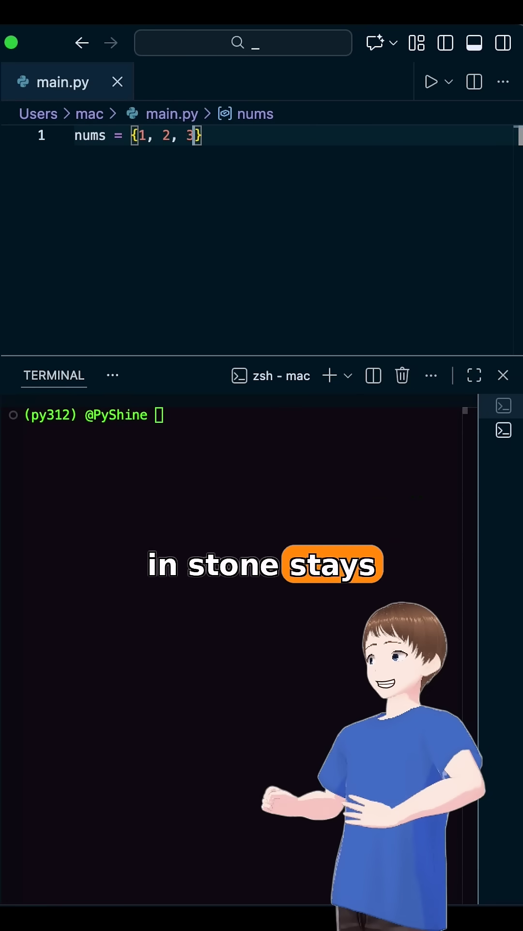
{"action": "type", "text": "3}"}
Write nums = {1, 2, 3} with add(4), remove(2) and print, then run it to get {1, 3, 4}.
{"action": "key", "text": "Return"}
{"action": "type", "text": "nums.add(4)"}
{"action": "key", "text": "Return"}
{"action": "type", "text": "nums.remove(2)"}
{"action": "key", "text": "Return"}
{"action": "type", "text": "pri"}
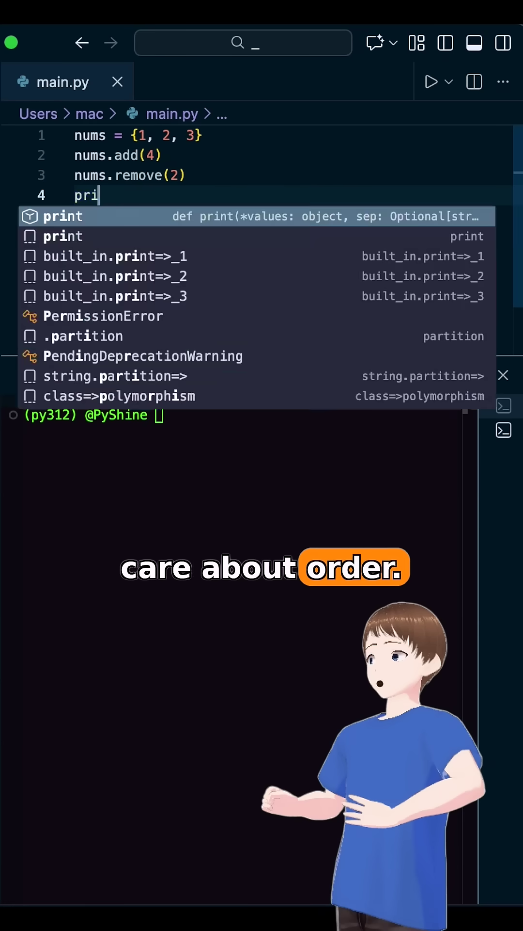
{"action": "type", "text": "nt(numsclear"}
{"action": "key", "text": "Return"}
{"action": "type", "text": "python main.py"}
{"action": "key", "text": "Return"}
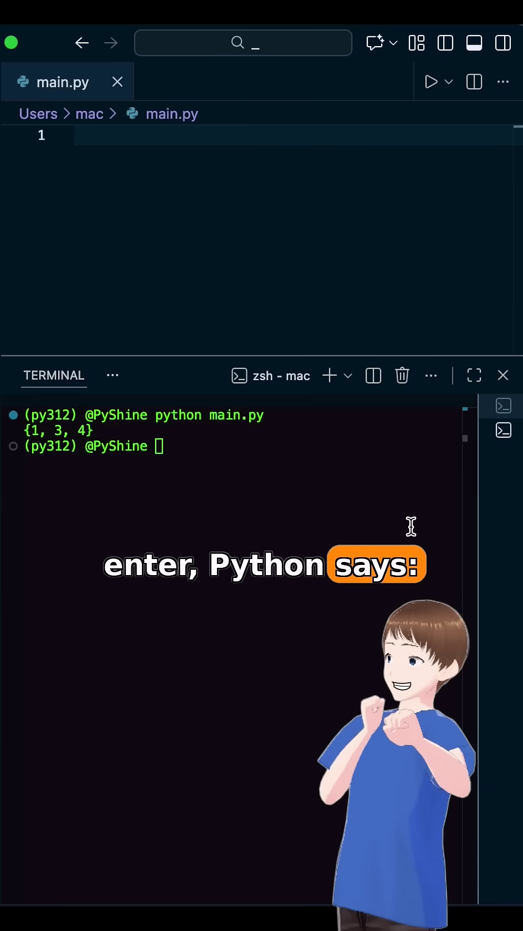
Add a triple-quoted docstring with List, Tuple and Set lines describing each type's traits.
{"action": "key", "text": "Return"}
{"action": "key", "text": "Return"}
{"action": "key", "text": "Up"}
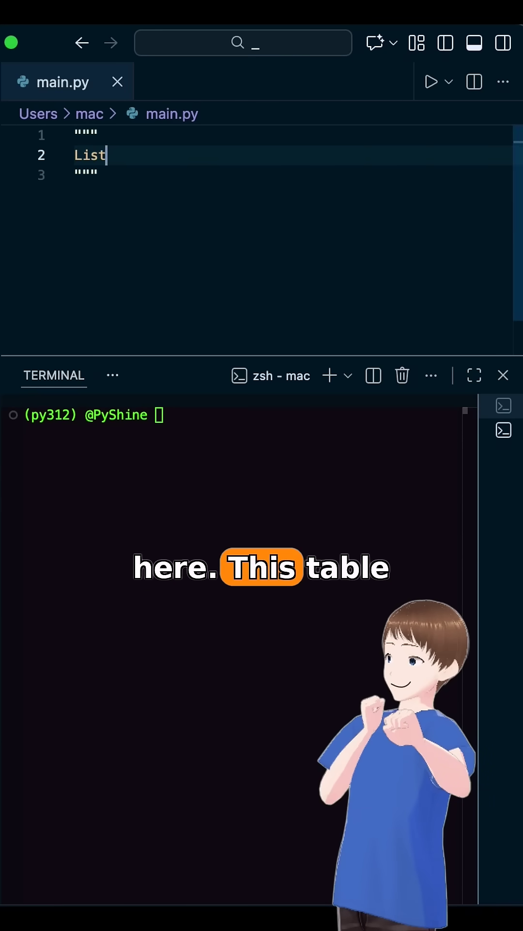
{"action": "type", "text": ": Ordered, Changeable"}
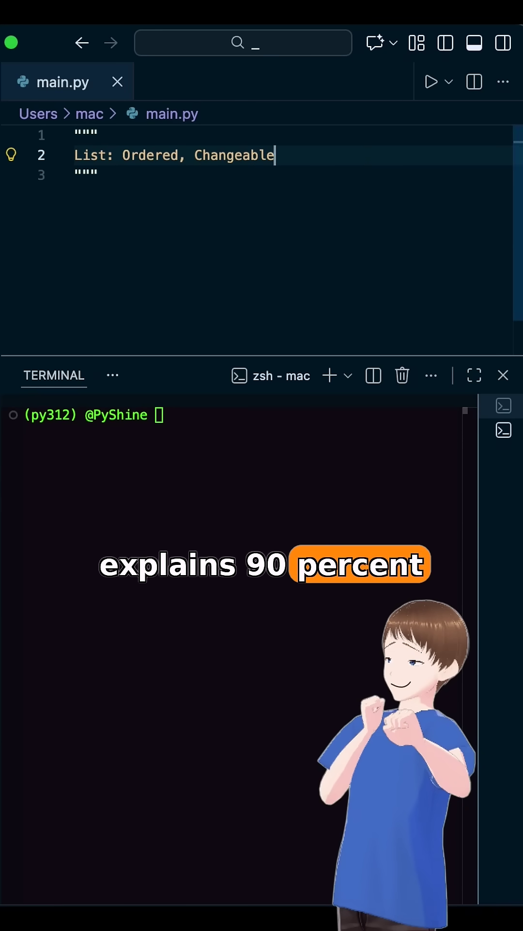
{"action": "type", "text": ", Duplicates allowed"}
{"action": "key", "text": "Return"}
{"action": "type", "text": "Tuple: Order"}
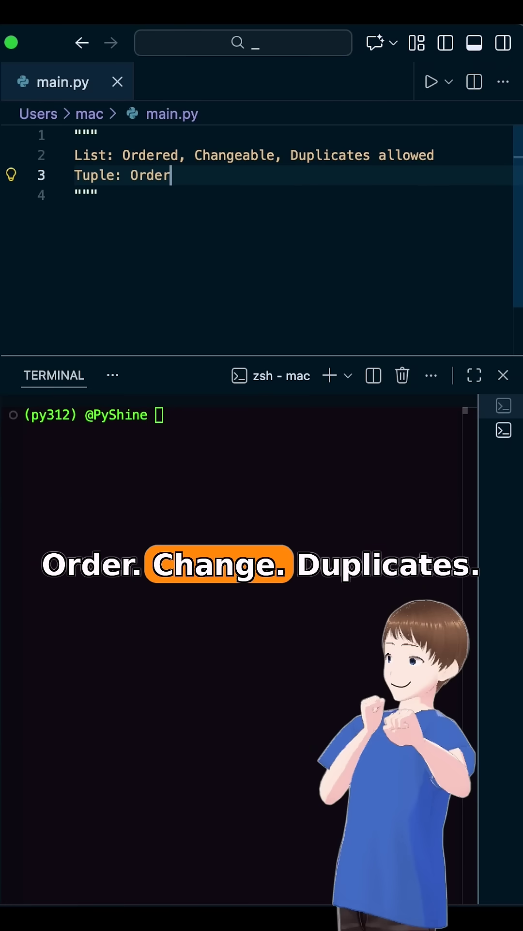
{"action": "type", "text": " allow"}
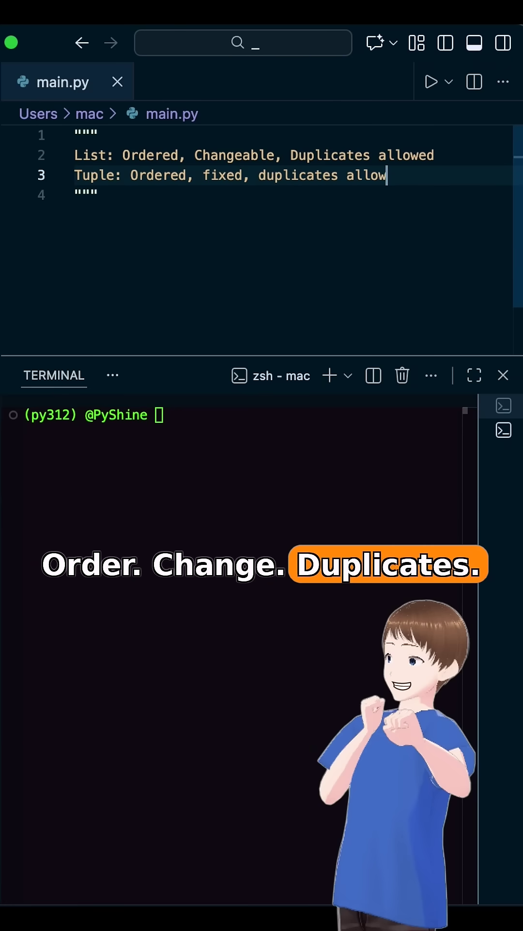
{"action": "type", "text": "ed"}
{"action": "key", "text": "Return"}
{"action": "type", "text": "Set: Unordered, changeable, No duplicates"}
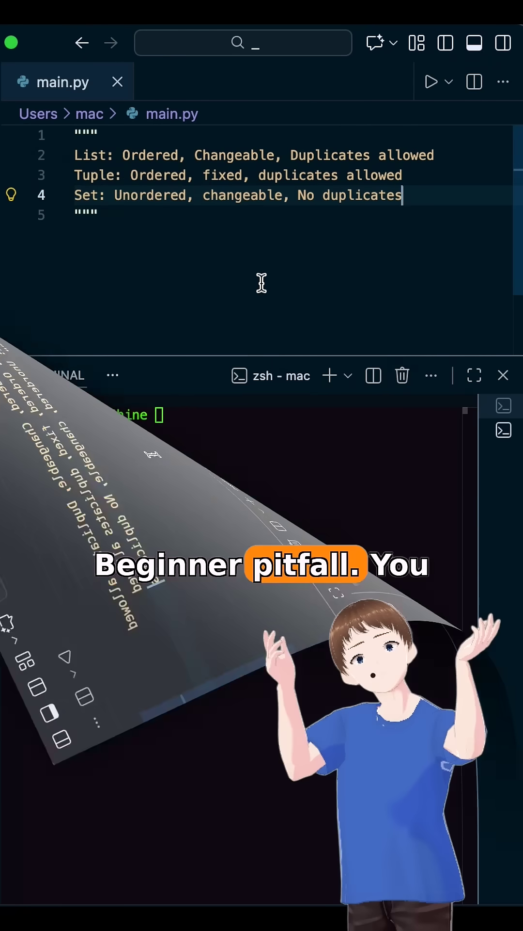
{"action": "left_click", "coordinate": [261, 283]}
Add a nums list with duplicate values and print(set(nums)), then run it to get {1, 2, 3}.
{"action": "key", "text": "Return"}
{"action": "type", "text": "nums = [1,"}
{"action": "type", "text": " 1, 2, 2, "}
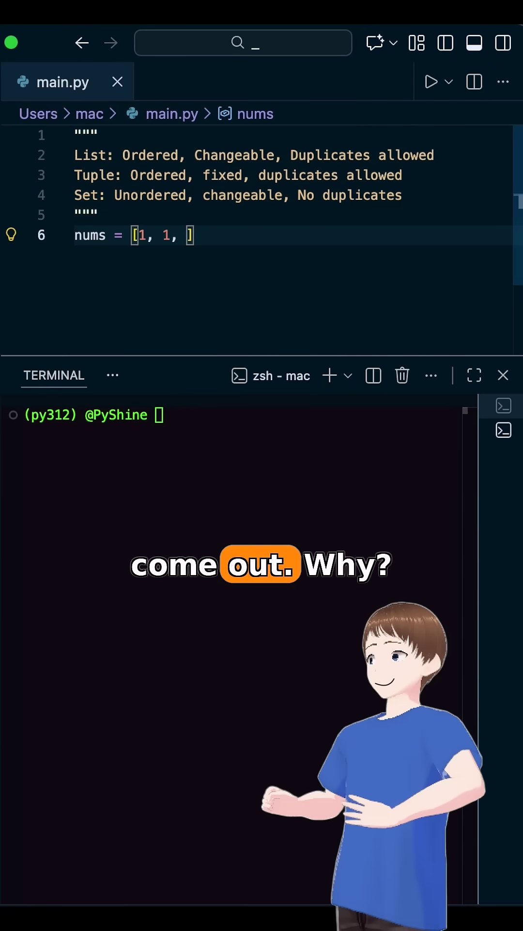
{"action": "type", "text": "3]"}
{"action": "key", "text": "Return"}
{"action": "type", "text": "print("}
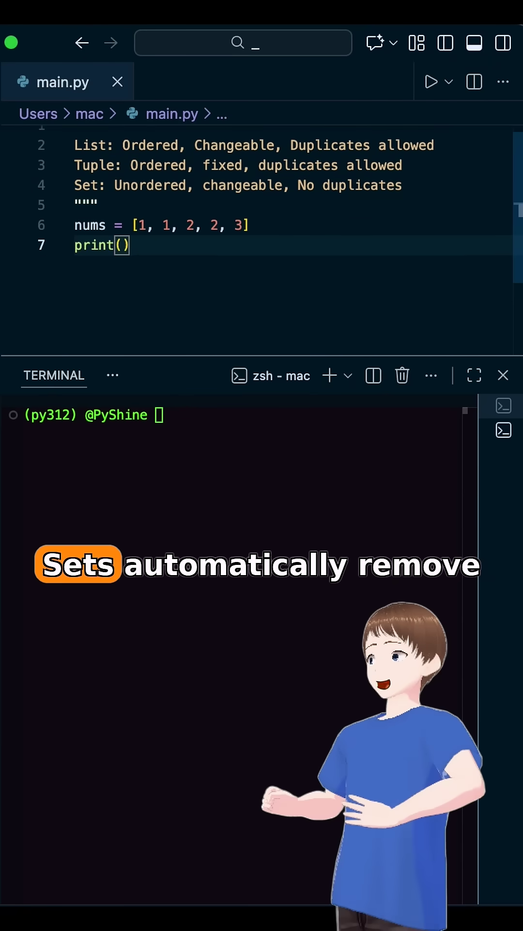
{"action": "type", "text": "set(nums"}
{"action": "left_click", "coordinate": [318, 495]}
{"action": "type", "text": "python main.py"}
{"action": "key", "text": "Return"}
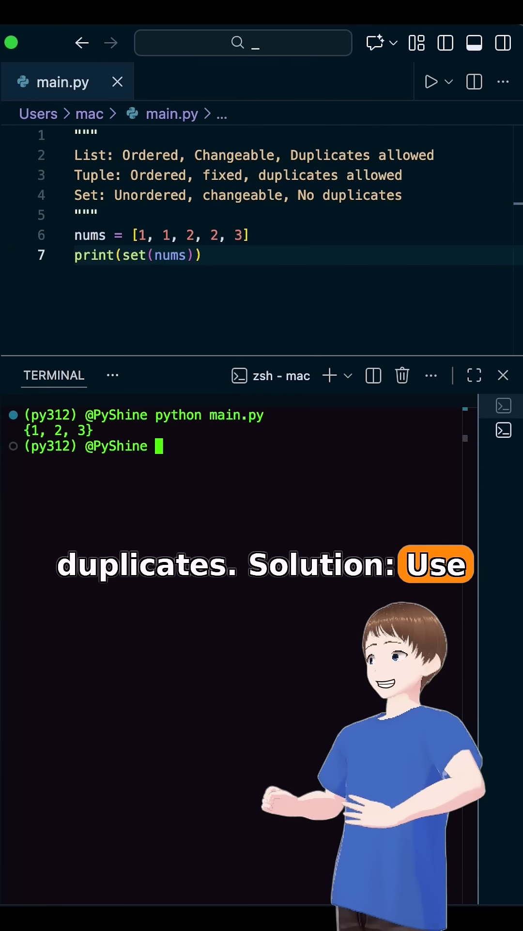
Replace it with coords = (10, 20) and coords[0] = 99, then run it to show a TypeError.
{"action": "left_click_drag", "start_coordinate": [204, 255], "coordinate": [21, 241]}
{"action": "key", "text": "BackSpace"}
{"action": "key", "text": "super+k"}
{"action": "type", "text": "coord"}
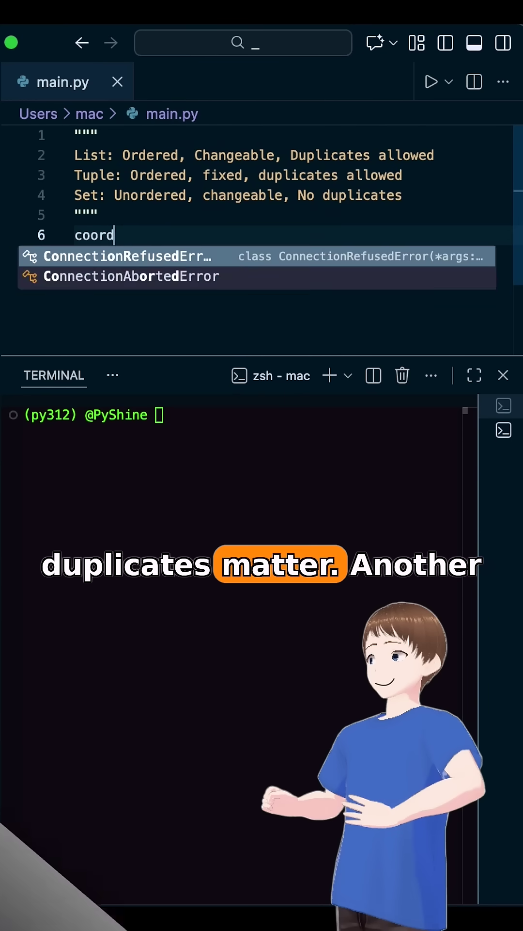
{"action": "type", "text": "s = (10, 20"}
{"action": "key", "text": "Right"}
{"action": "key", "text": "Return"}
{"action": "type", "text": "coords[0] = 99"}
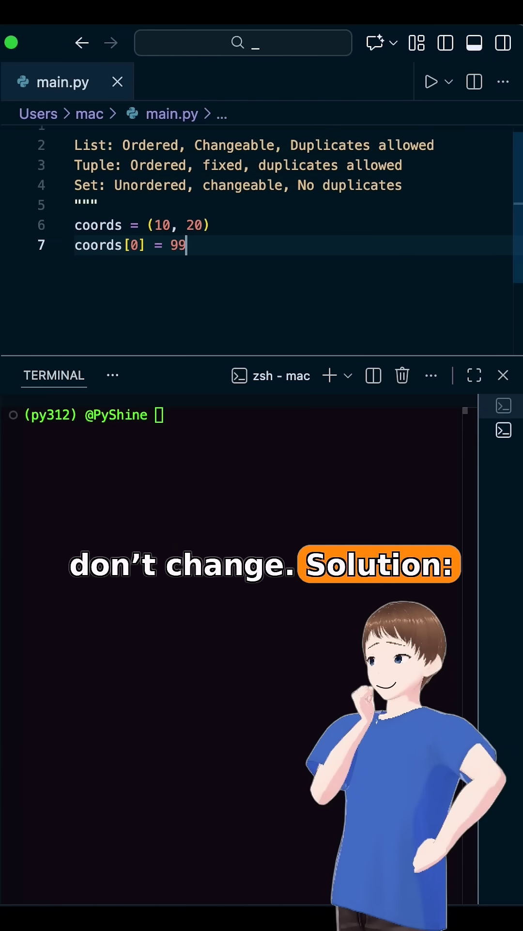
{"action": "type", "text": " # will raise errorpython main.py"}
{"action": "key", "text": "Return"}
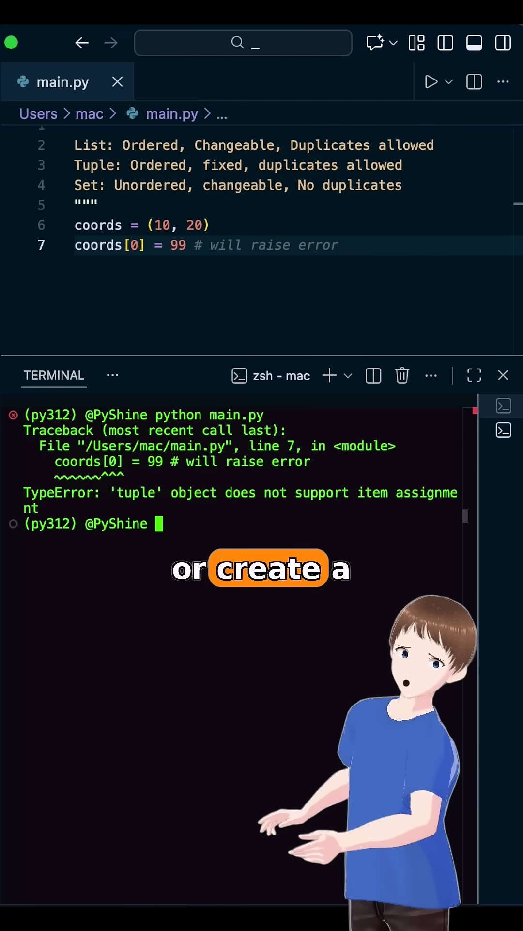
{"action": "type", "text": "nums = {1,"}
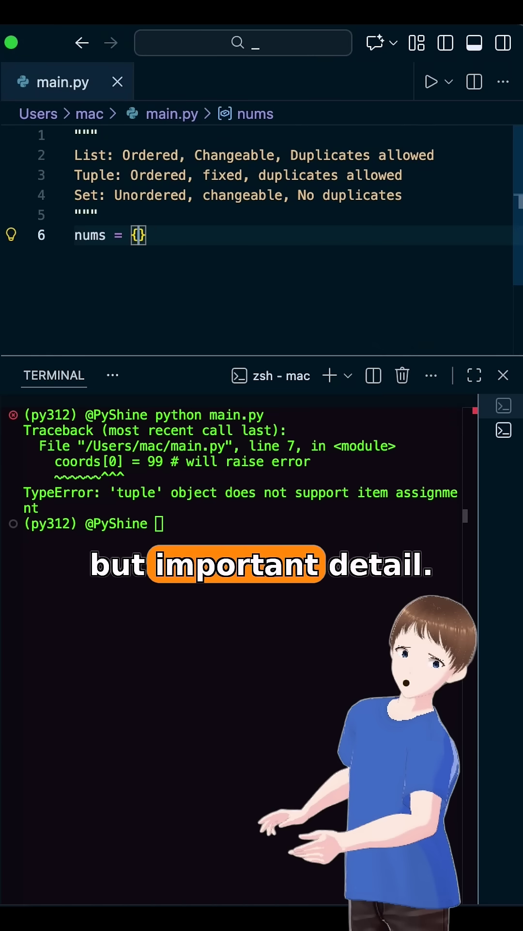
{"action": "type", "text": " 2, 3"}
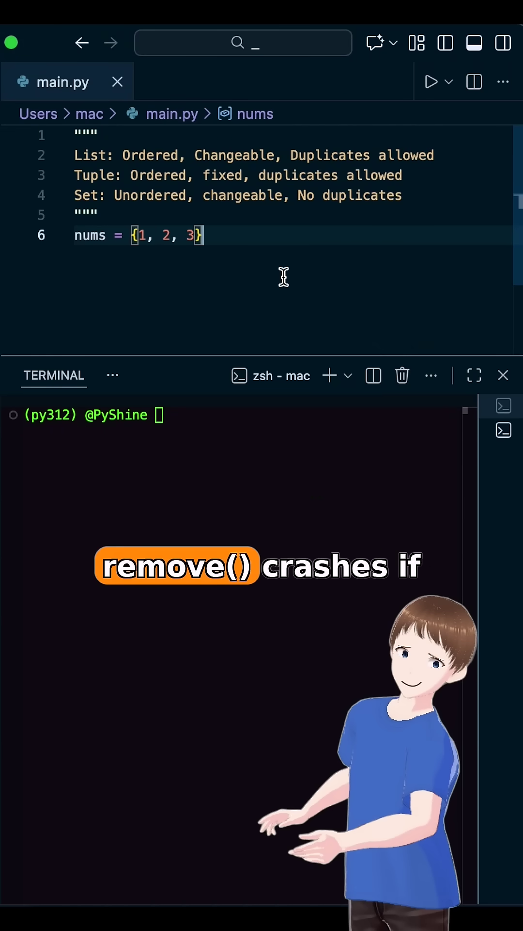
Write nums = {1, 2, 3} with nums.discard(5) # Safe and print, then run it to get {1, 2, 3}.
{"action": "key", "text": "Return"}
{"action": "type", "text": "nums.discard(5"}
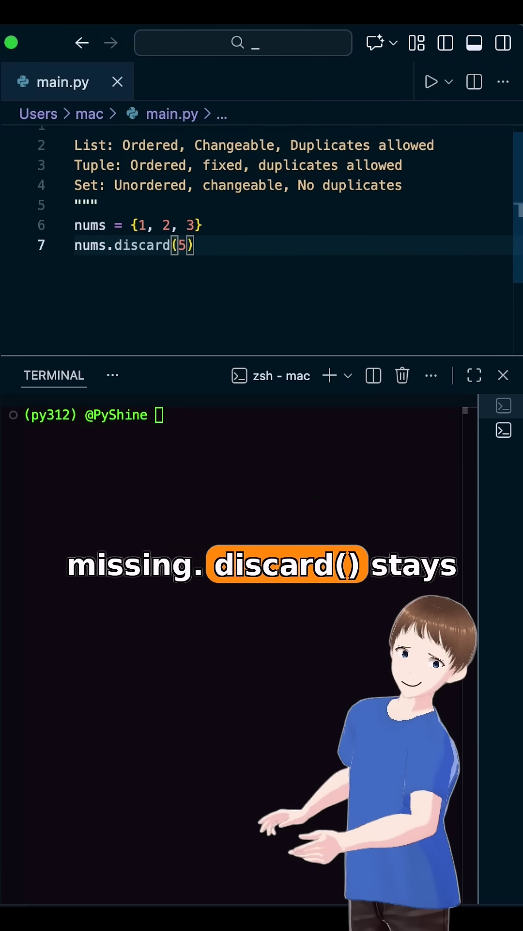
{"action": "type", "text": ") # Safe"}
{"action": "key", "text": "ctrl+grave"}
{"action": "type", "text": "clear"}
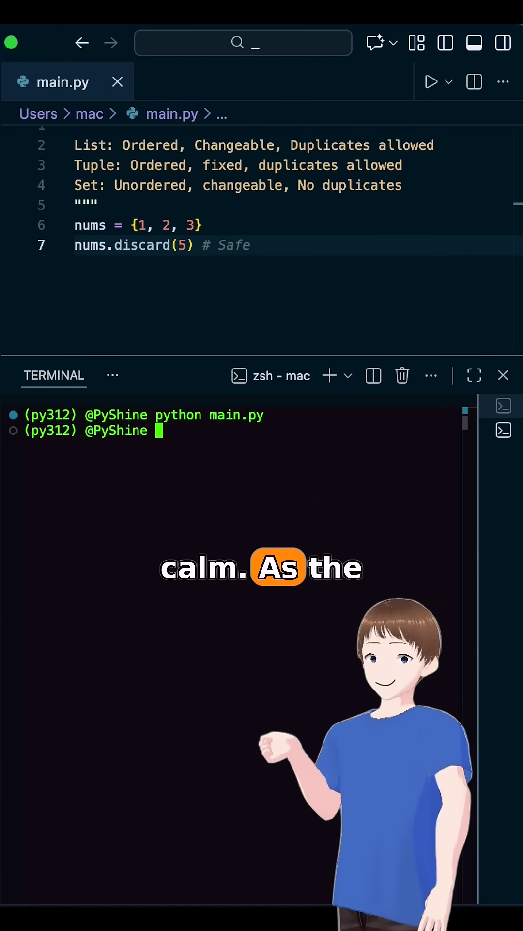
{"action": "key", "text": "Return"}
{"action": "type", "text": "print(nums"}
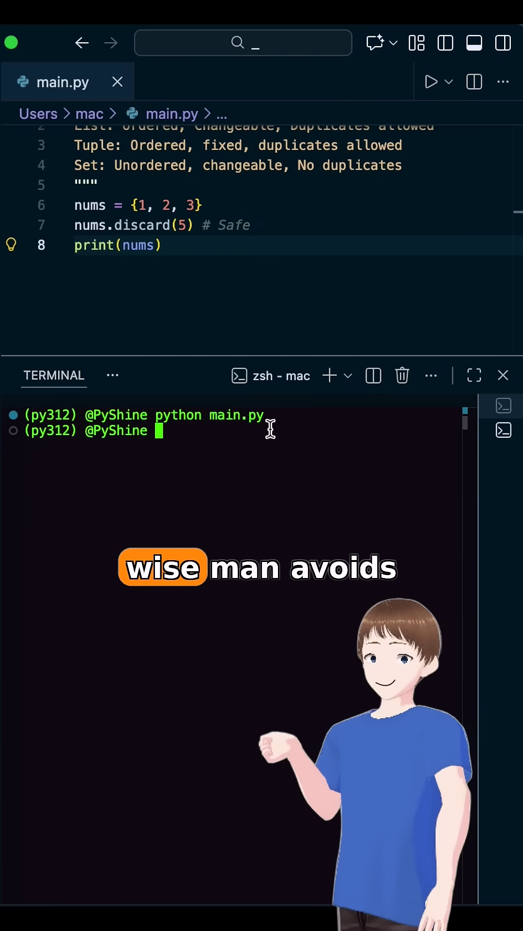
{"action": "key", "text": "ctrl+l"}
{"action": "type", "text": "python main.py"}
{"action": "key", "text": "Return"}
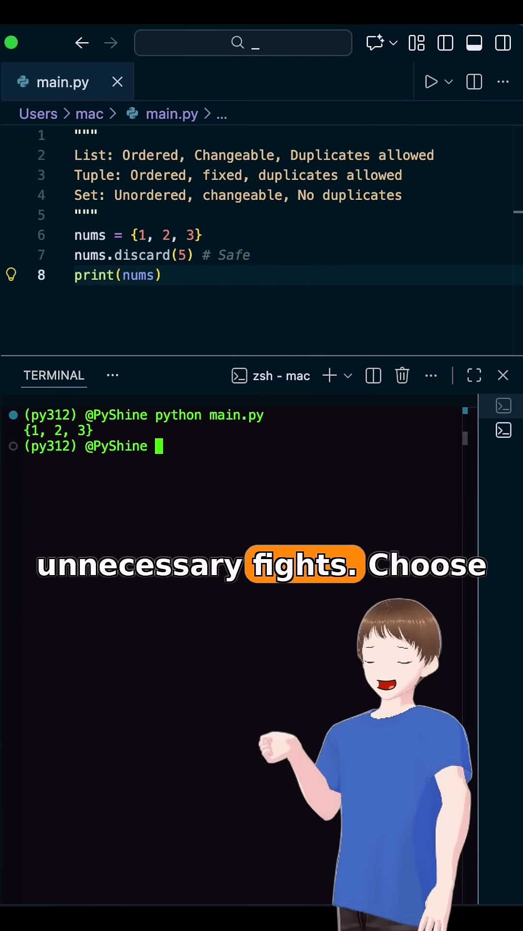
Add 5 to the set, change discard's argument to 3, and rerun to print {1, 2, 5}.
{"action": "left_click", "coordinate": [193, 235]}
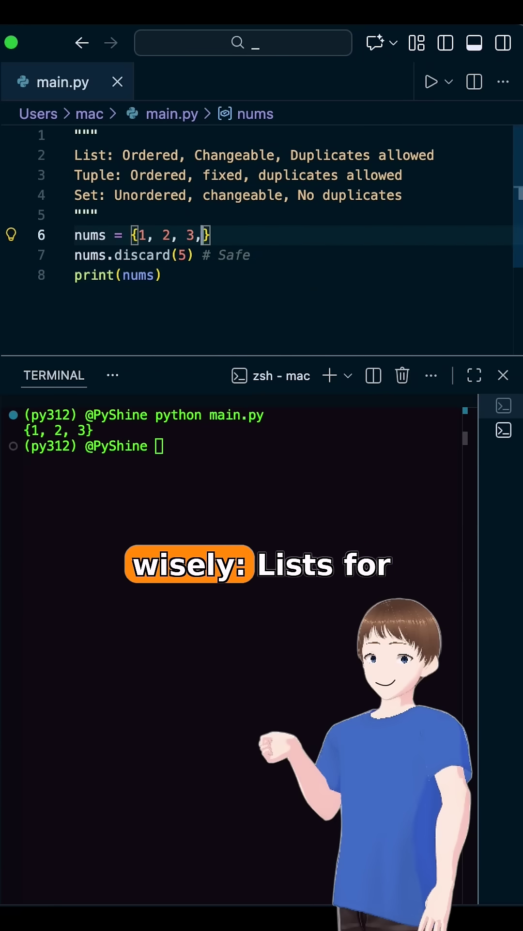
{"action": "type", "text": ", 5"}
{"action": "key", "text": "Down"}
{"action": "key", "text": "Down"}
{"action": "left_click", "coordinate": [191, 255]}
{"action": "key", "text": "BackSpace"}
{"action": "type", "text": "3"}
{"action": "key", "text": "Down"}
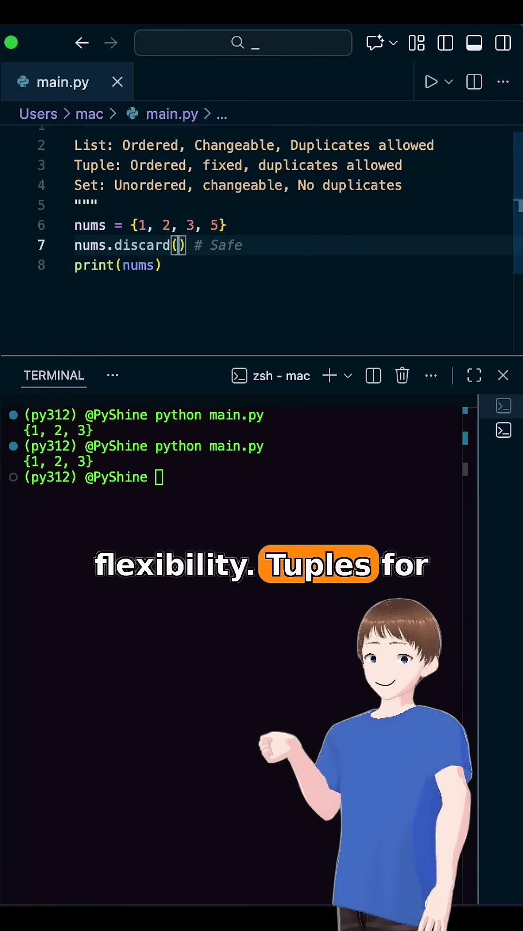
{"action": "type", "text": "python main.py"}
{"action": "type", "text": "3"}
{"action": "key", "text": "Return"}
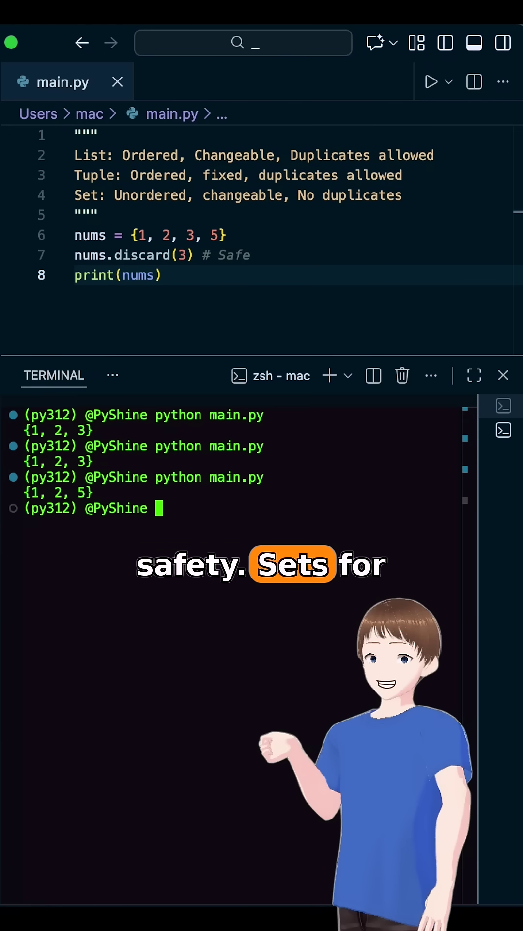
{"action": "left_click", "coordinate": [260, 292]}
Clear main.py and write a docstring with Use LIST, Use TUPLE and Use SET guidelines.
{"action": "key", "text": "super+a"}
{"action": "key", "text": "BackSpace"}
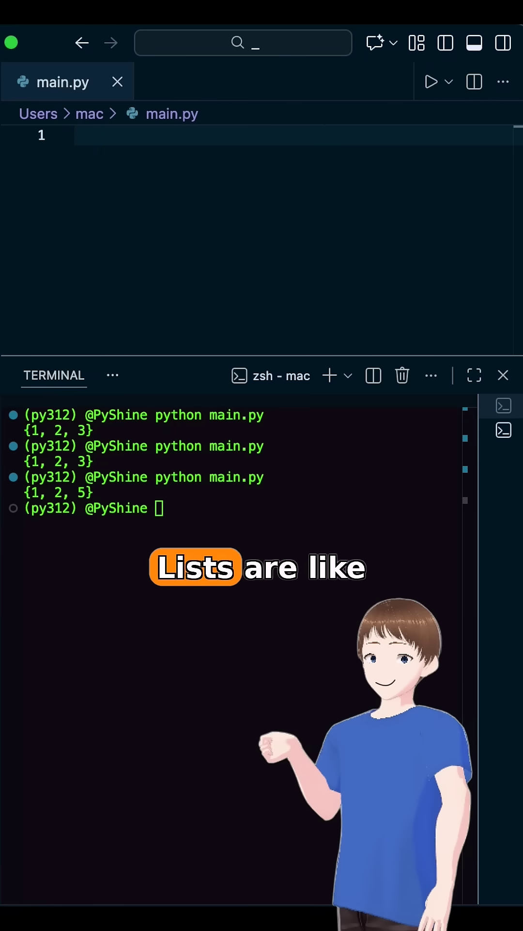
{"action": "type", "text": "\"\"\""}
{"action": "key", "text": "Return"}
{"action": "key", "text": "Return"}
{"action": "key", "text": "Up"}
{"action": "type", "text": "Use Li"}
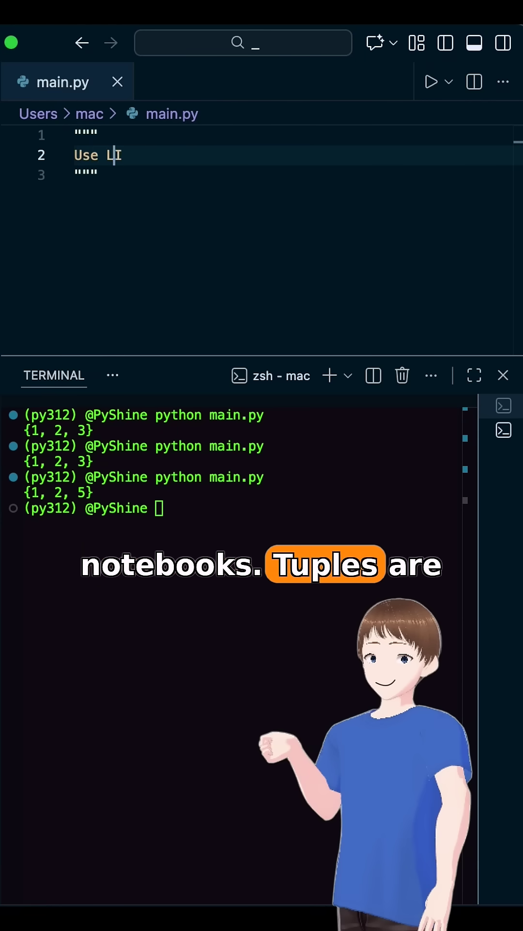
{"action": "type", "text": "d matters, da"}
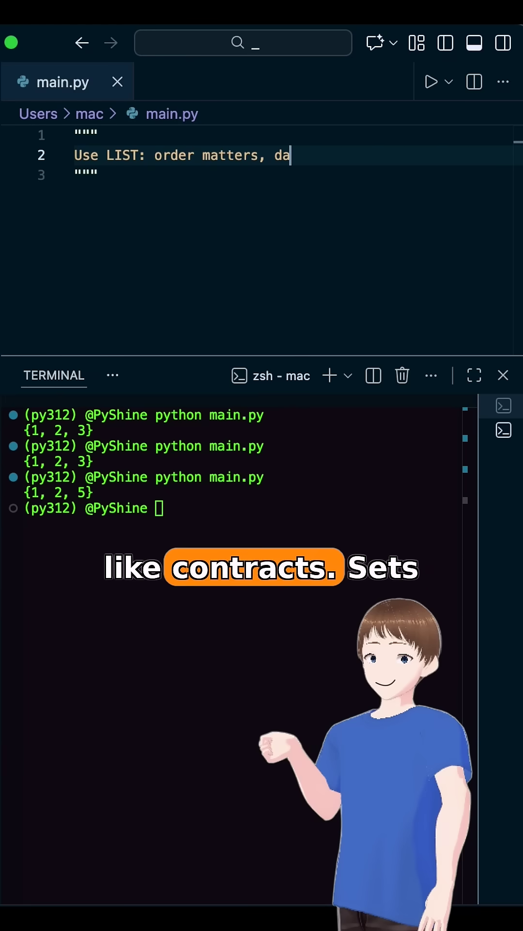
{"action": "type", "text": "ta changes"}
{"action": "key", "text": "Return"}
{"action": "type", "text": "Use TUPLE: fixed data, safety matters"}
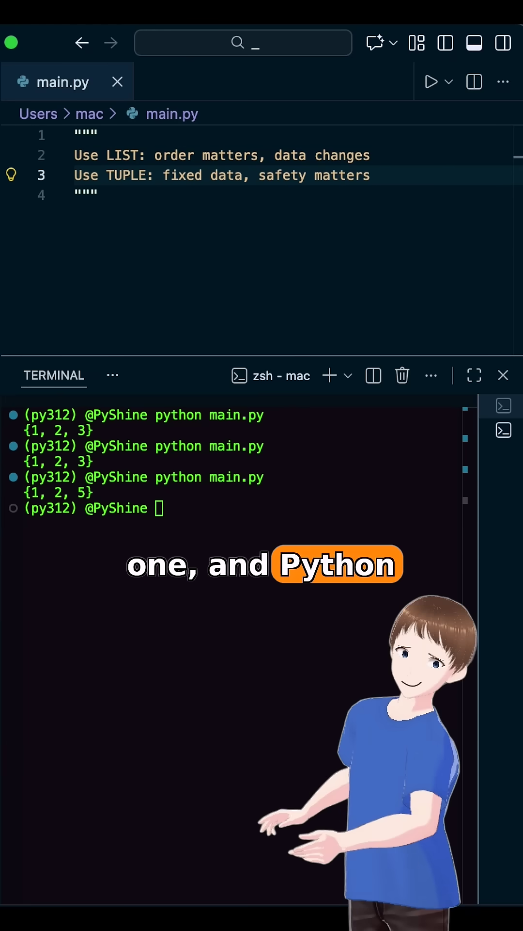
{"action": "key", "text": "Return"}
{"action": "type", "text": "Use SET: uniqueness and fast look"}
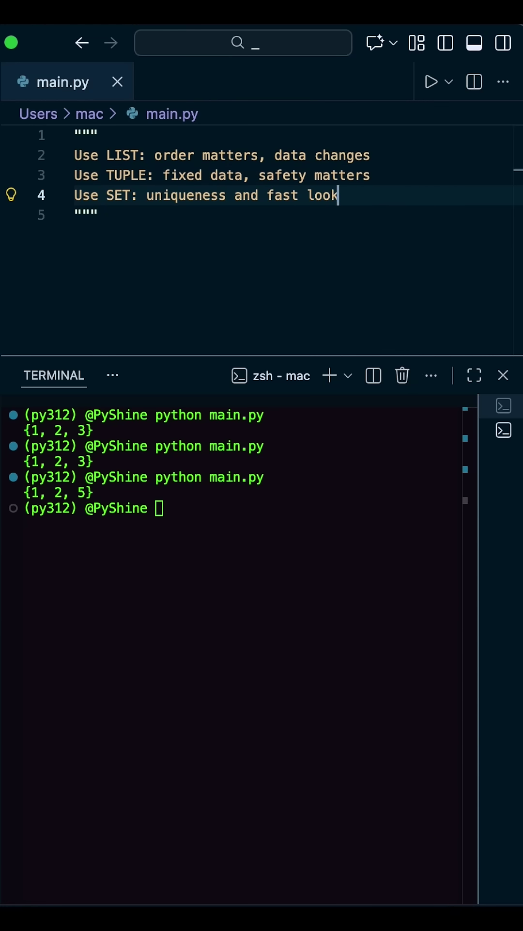